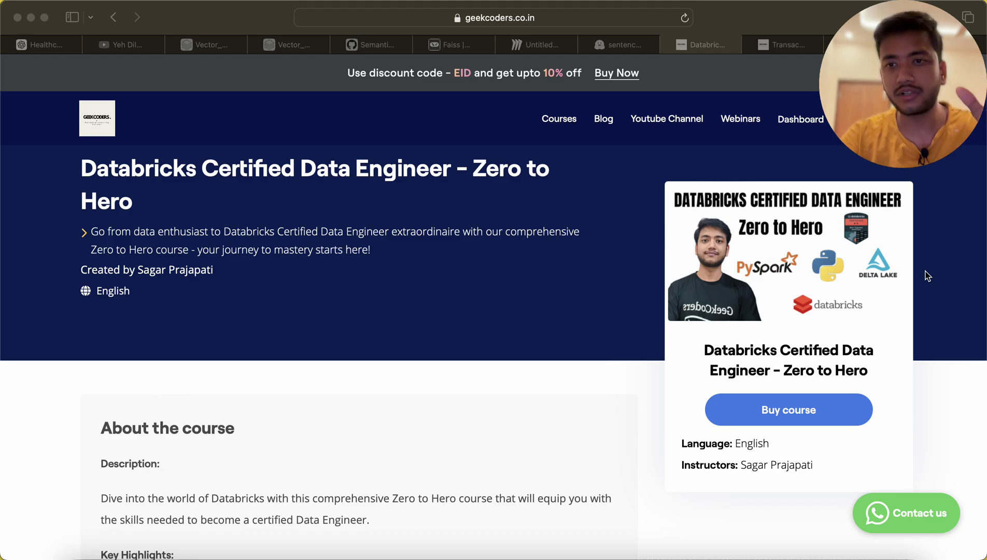
scroll(432, 394, "down", 1)
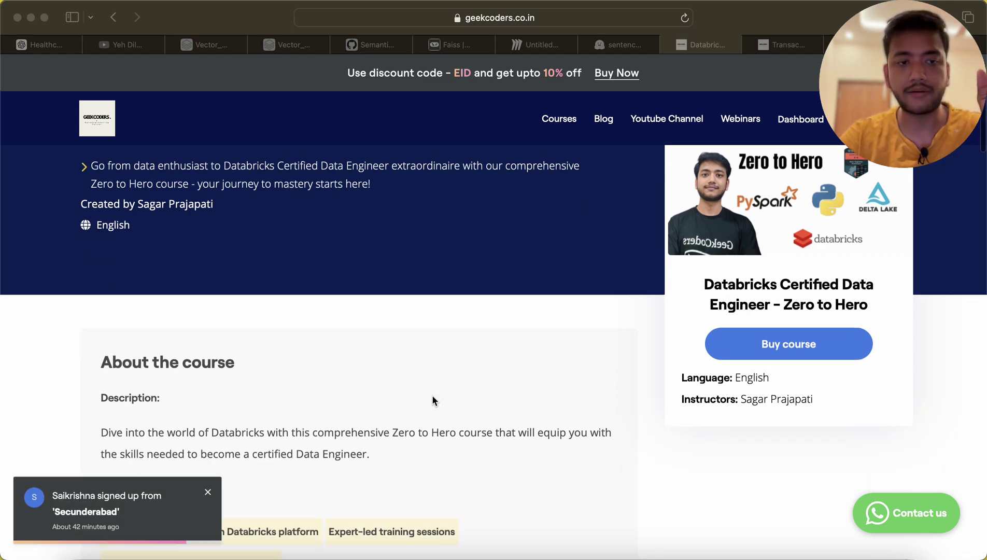
scroll(433, 395, "down", 5)
scroll(432, 395, "down", 1)
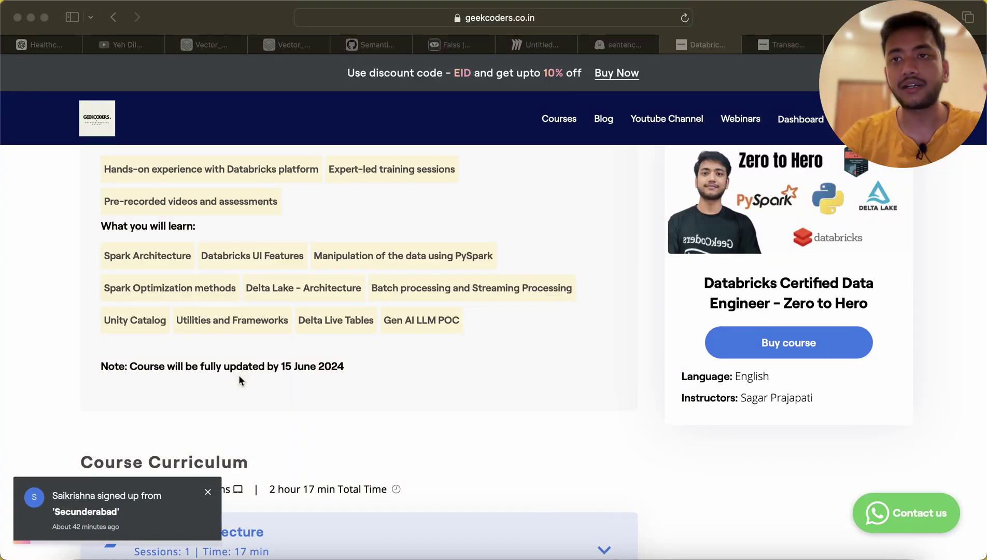
scroll(238, 375, "down", 2)
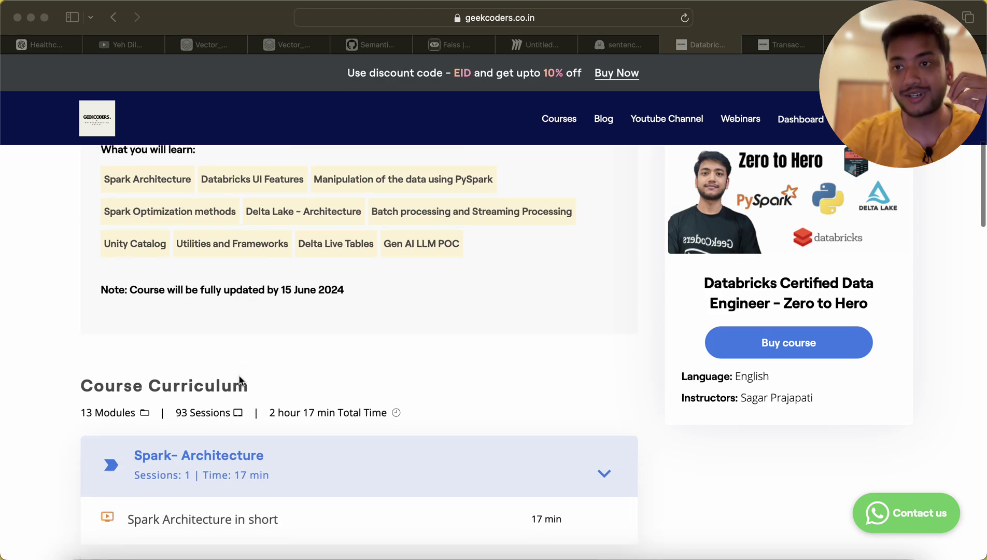
scroll(239, 380, "up", 1)
scroll(239, 380, "down", 1)
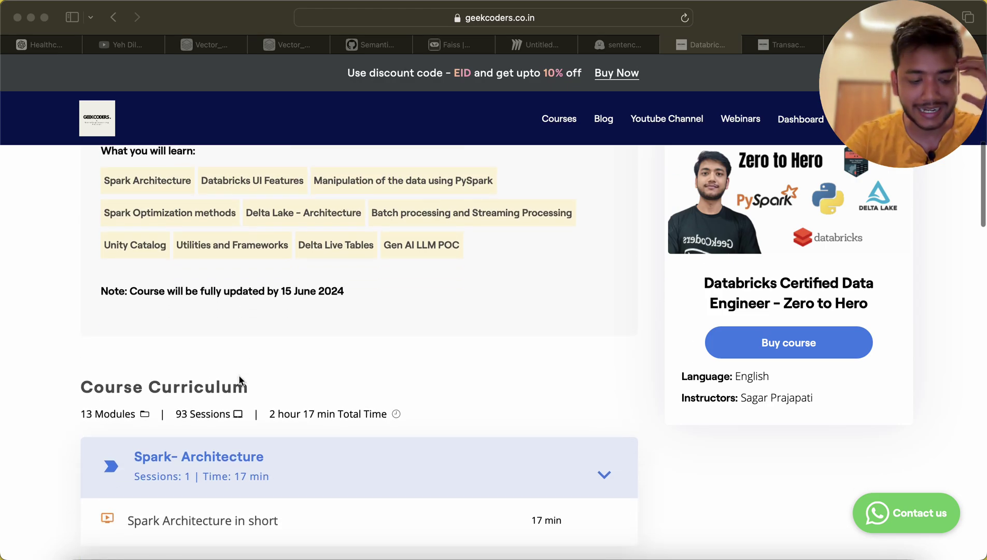
scroll(239, 380, "down", 1)
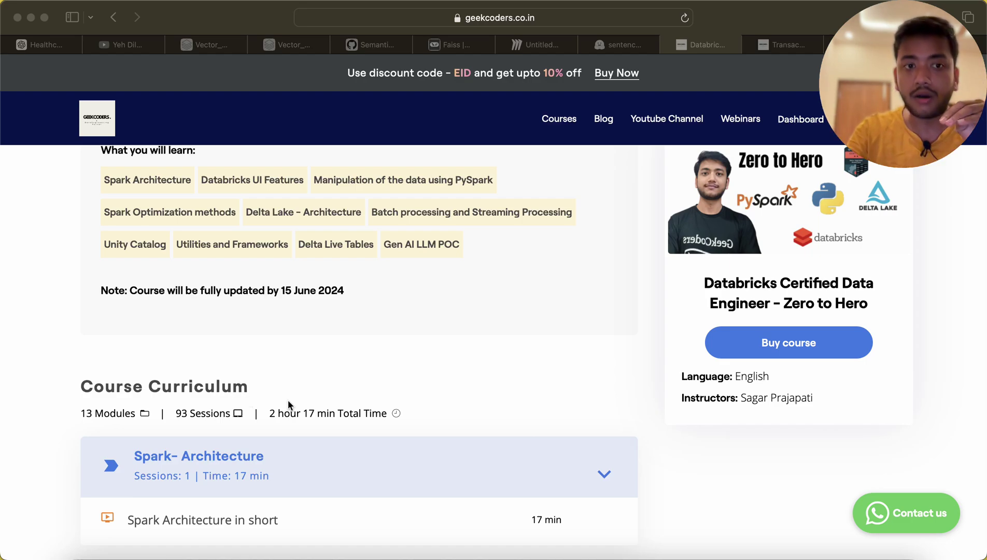
scroll(288, 401, "down", 3)
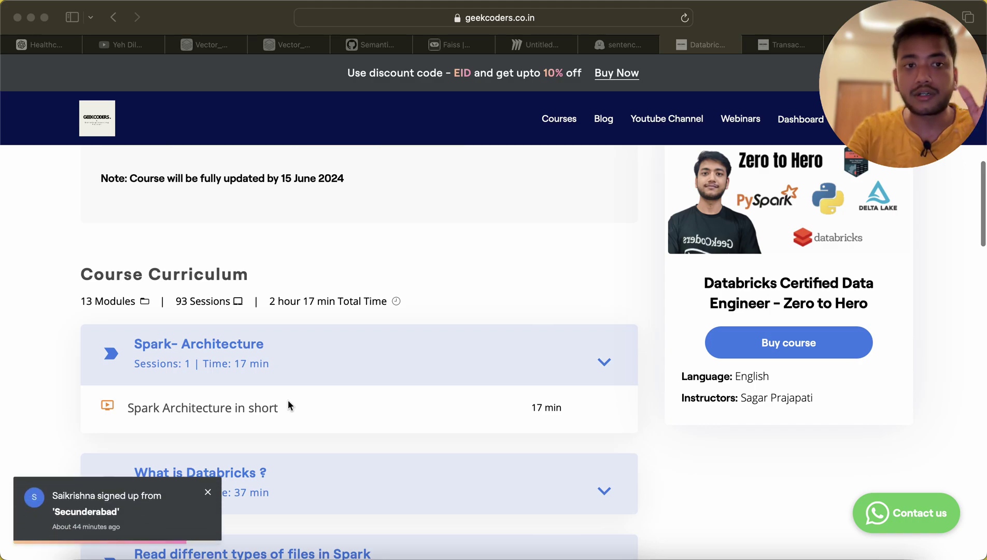
scroll(288, 401, "down", 2)
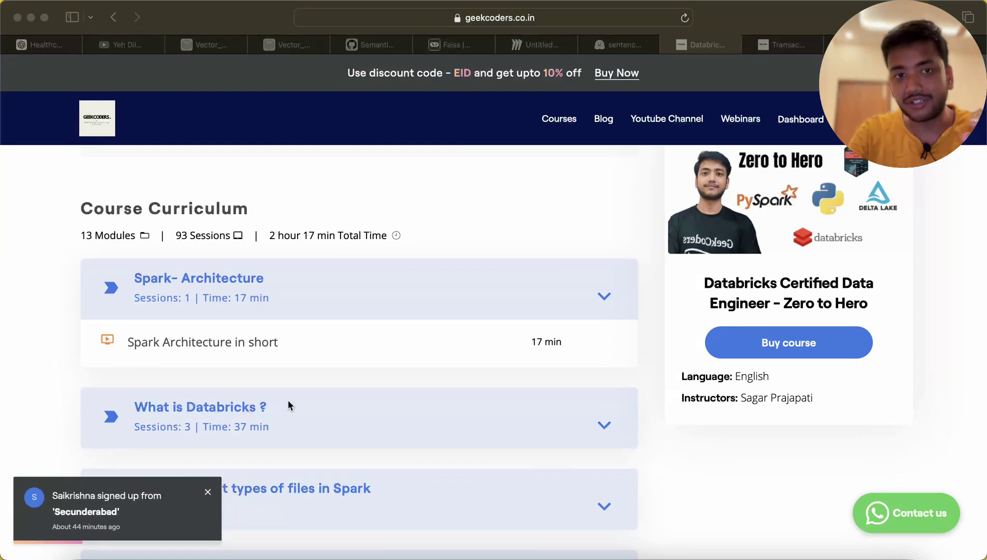
scroll(498, 349, "down", 2)
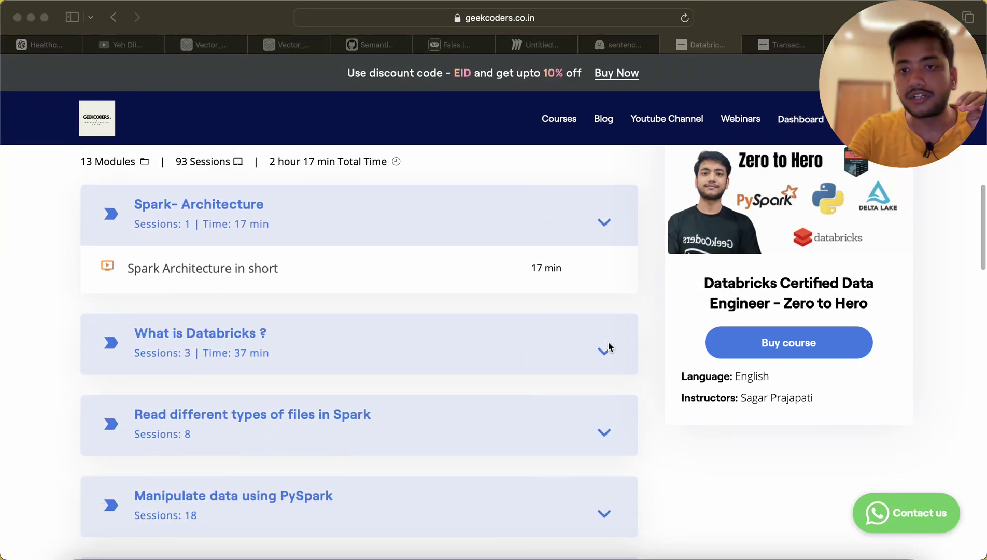
- Expand the 'Read different types of files in Spark' and 'Manipulate data using PySpark' curriculum modules
left_click(483, 354)
scroll(483, 354, "down", 3)
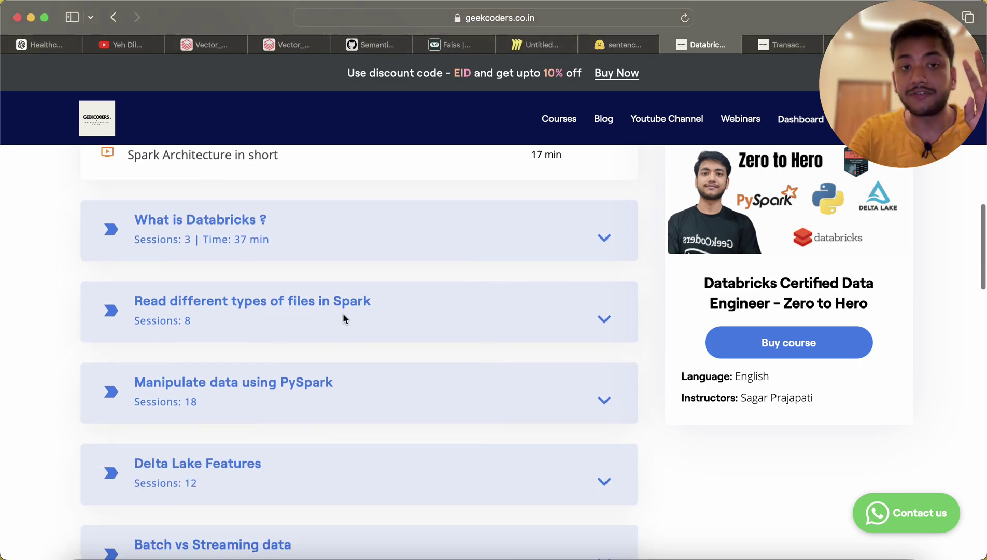
left_click(602, 319)
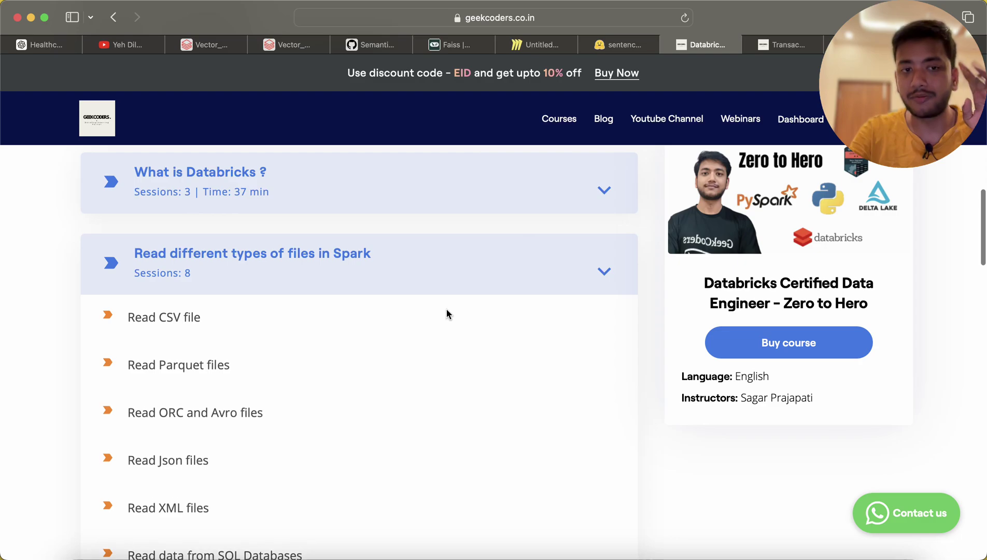
scroll(447, 314, "down", 2)
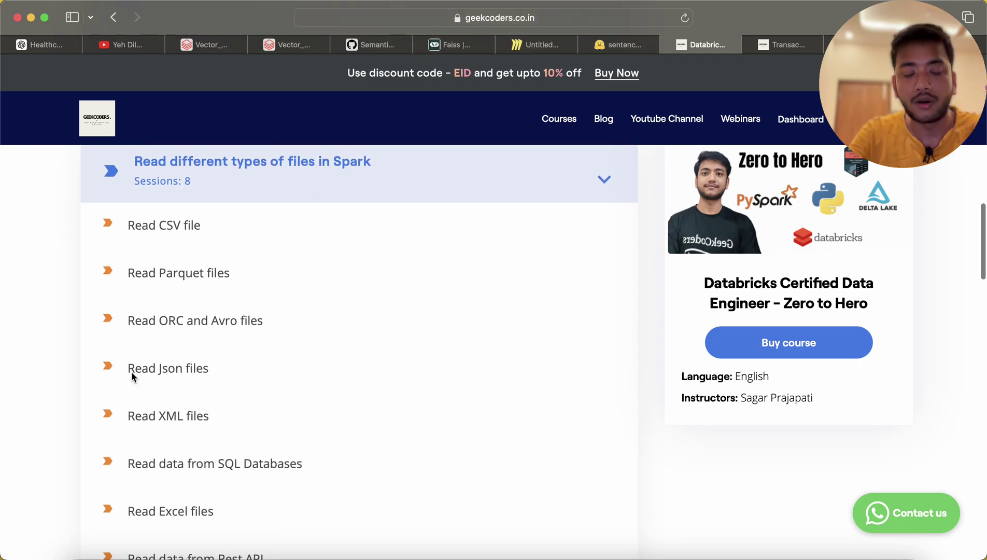
scroll(252, 398, "down", 1)
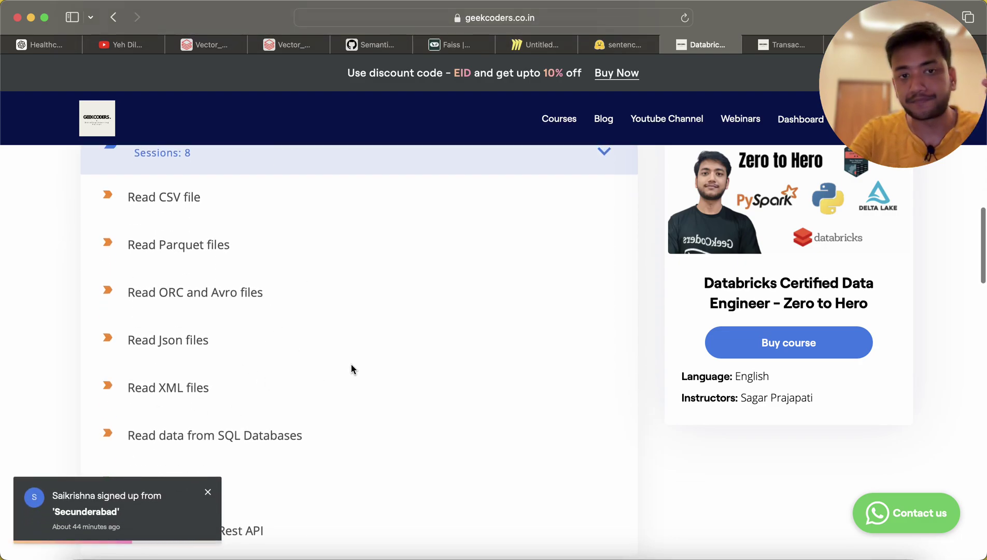
scroll(351, 365, "down", 1)
scroll(351, 365, "up", 1)
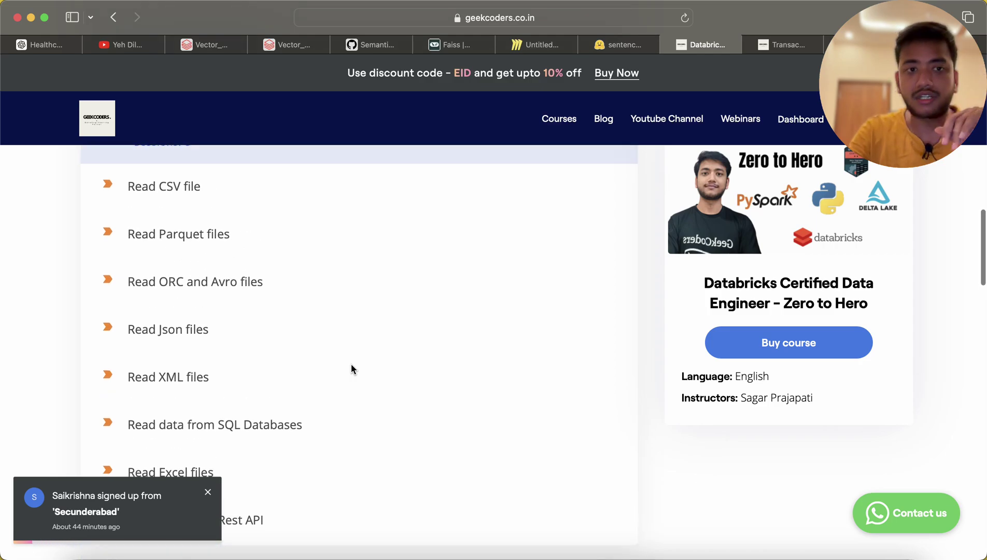
scroll(352, 369, "down", 3)
scroll(463, 402, "down", 2)
scroll(383, 328, "up", 3)
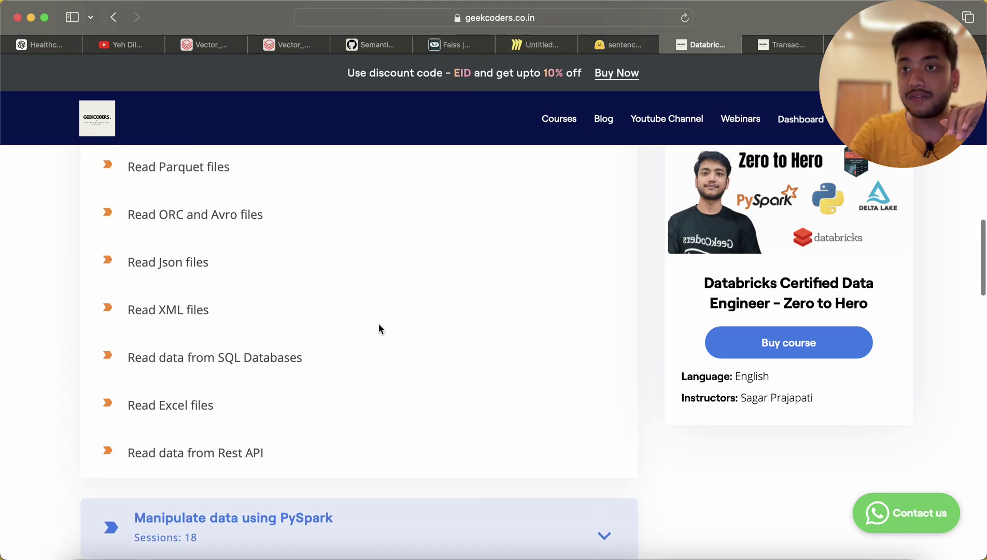
scroll(347, 335, "down", 3)
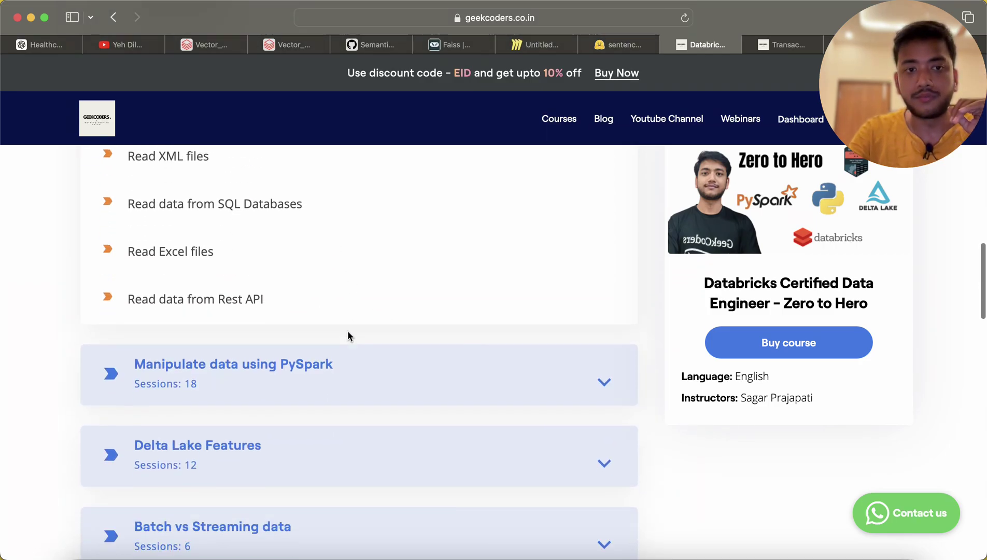
left_click(586, 383)
scroll(400, 391, "down", 3)
scroll(400, 392, "down", 2)
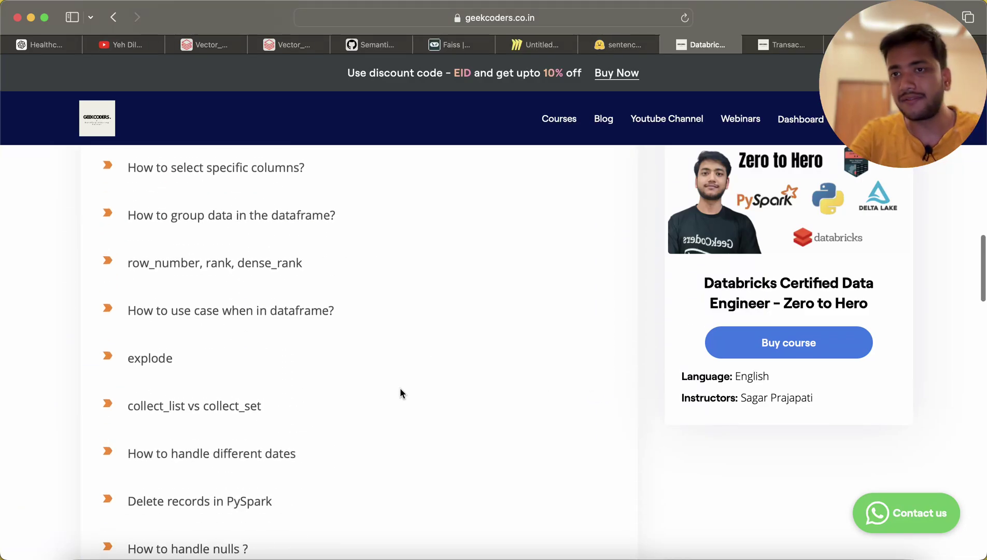
scroll(399, 388, "down", 3)
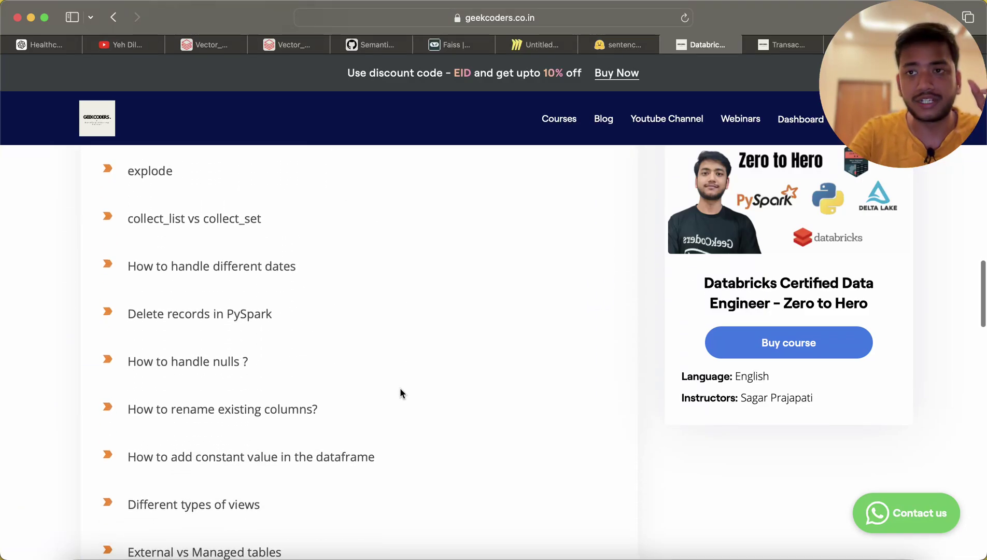
scroll(399, 388, "down", 3)
scroll(400, 388, "down", 3)
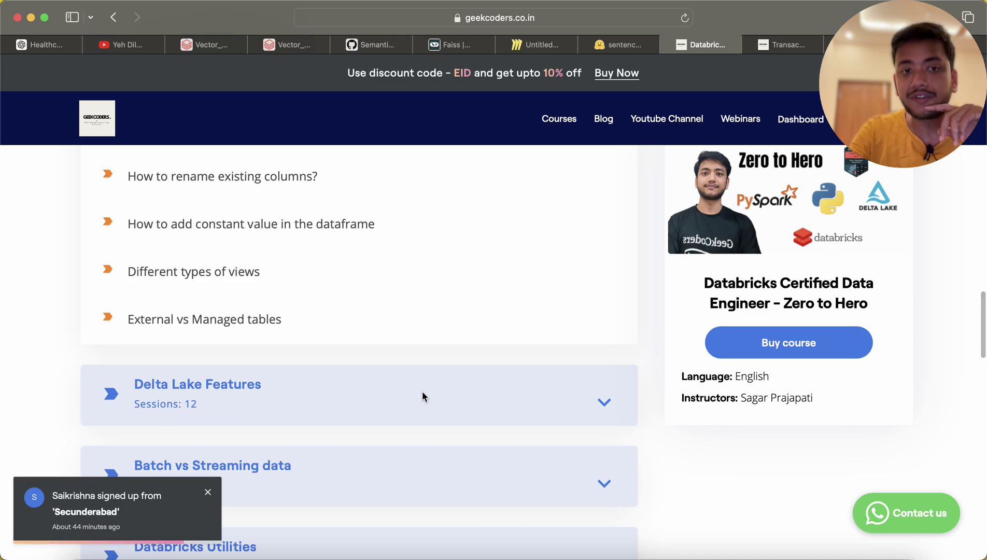
scroll(423, 396, "down", 1)
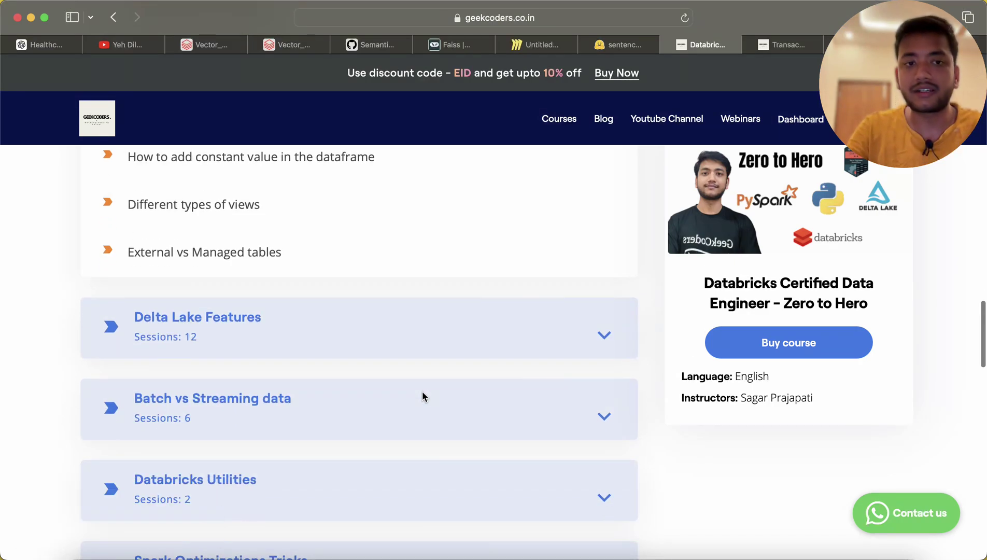
scroll(422, 396, "down", 1)
- Expand the 'Batch vs Streaming data' and 'Databricks Utilities' curriculum modules
left_click(442, 381)
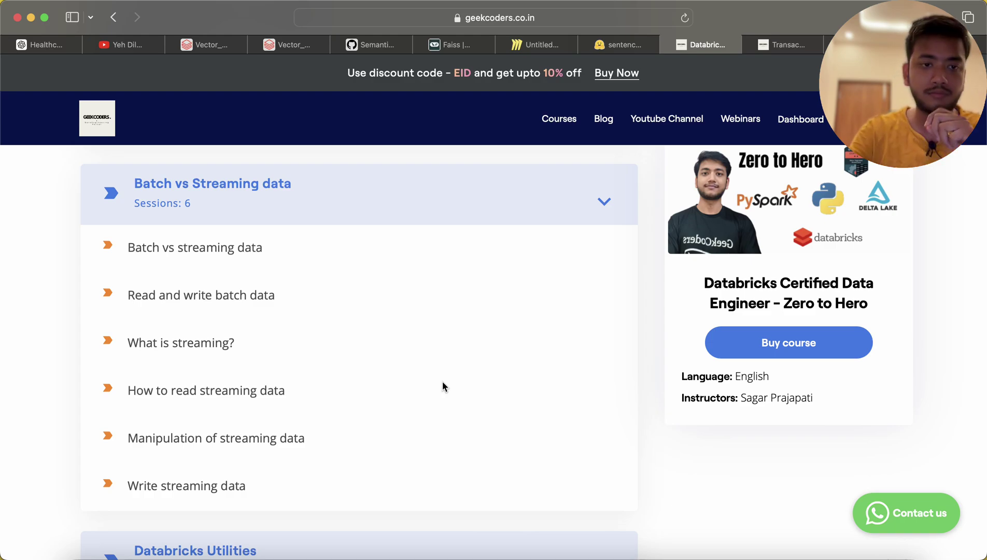
scroll(443, 381, "down", 3)
left_click(479, 382)
scroll(508, 383, "down", 4)
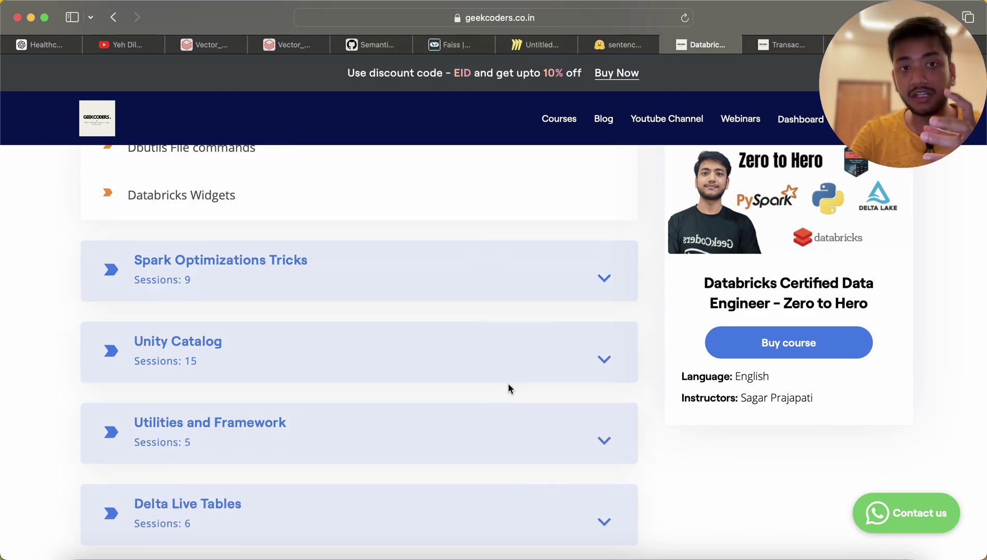
scroll(508, 388, "up", 2)
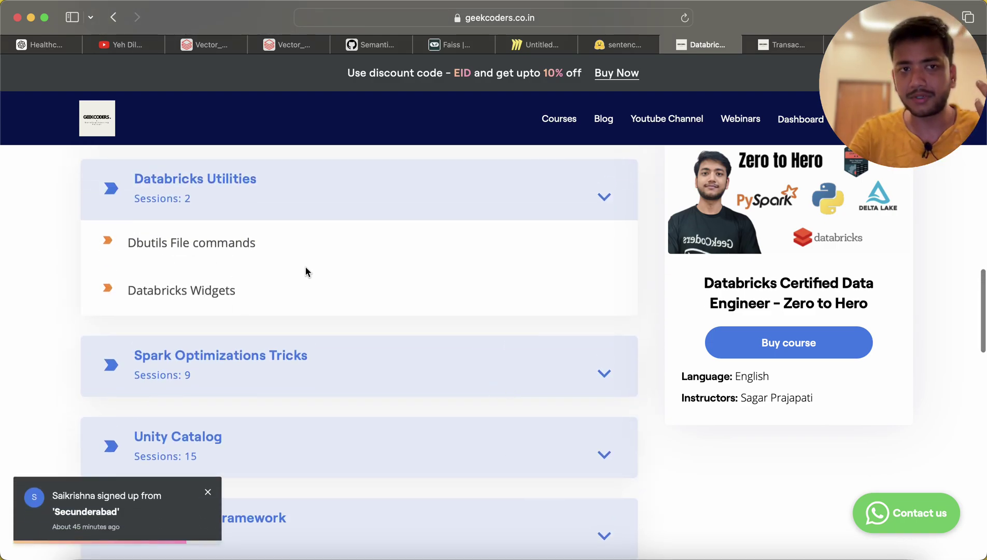
scroll(322, 269, "down", 1)
- Expand the 'Spark Optimizations Tricks' and 'Unity Catalog' curriculum modules
left_click(398, 310)
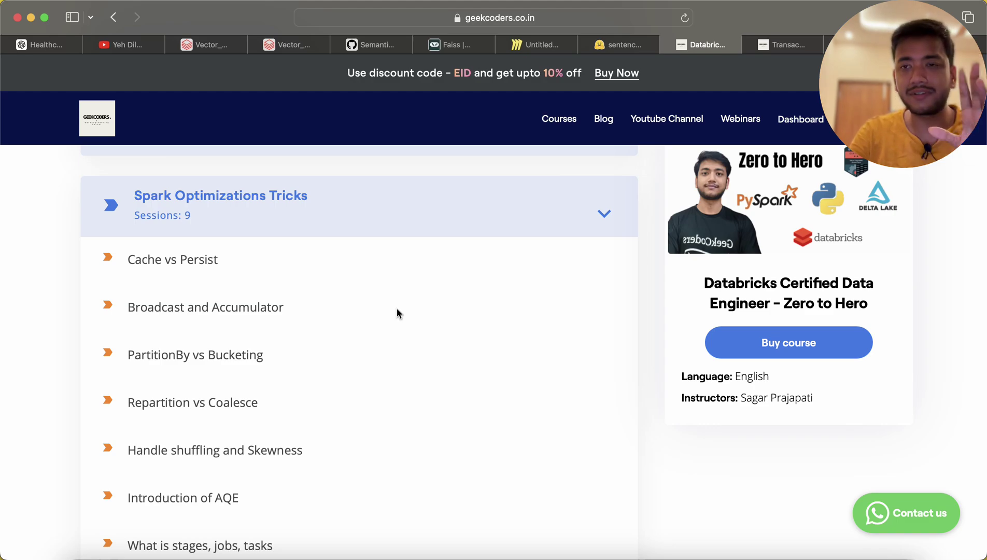
scroll(398, 310, "down", 3)
scroll(397, 312, "down", 2)
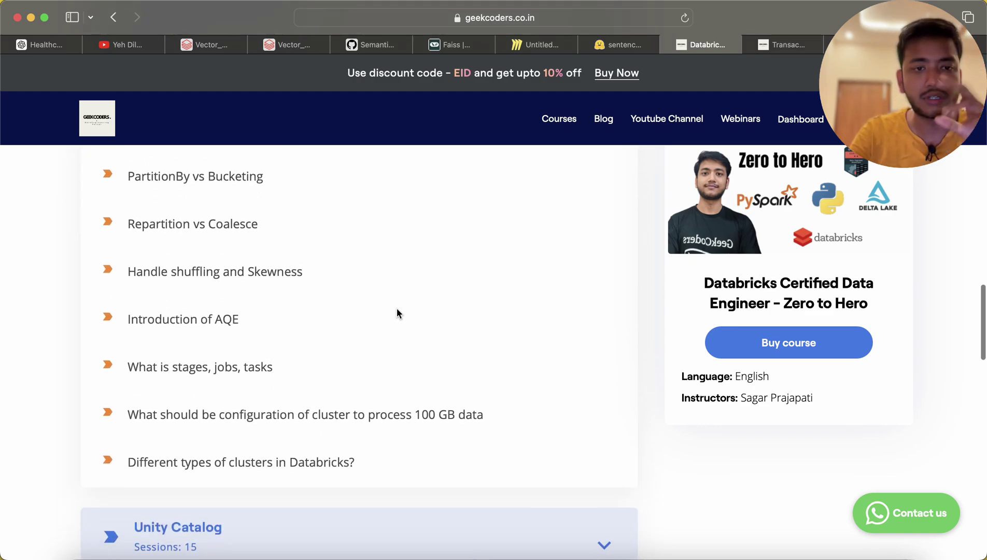
scroll(438, 339, "down", 4)
left_click(393, 410)
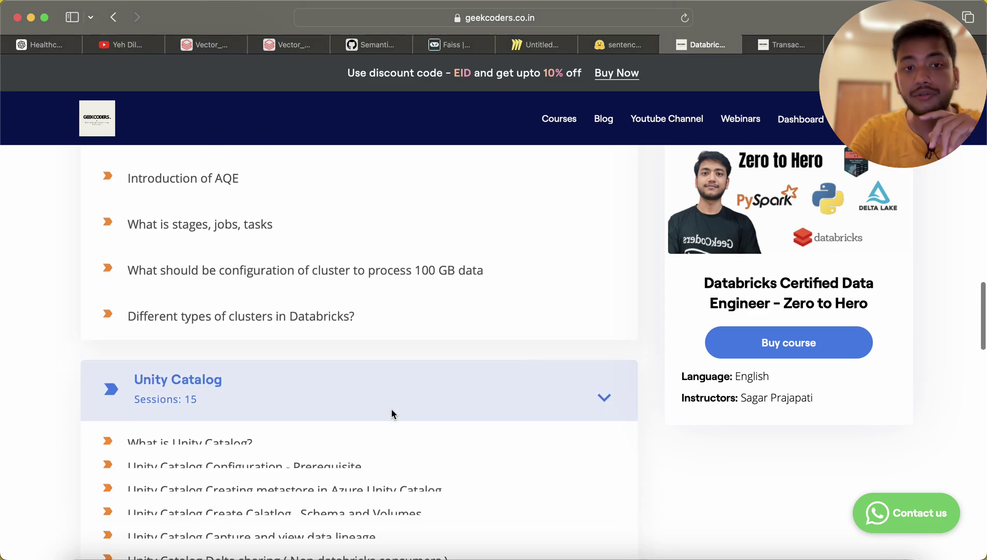
scroll(391, 412, "down", 10)
scroll(360, 262, "up", 3)
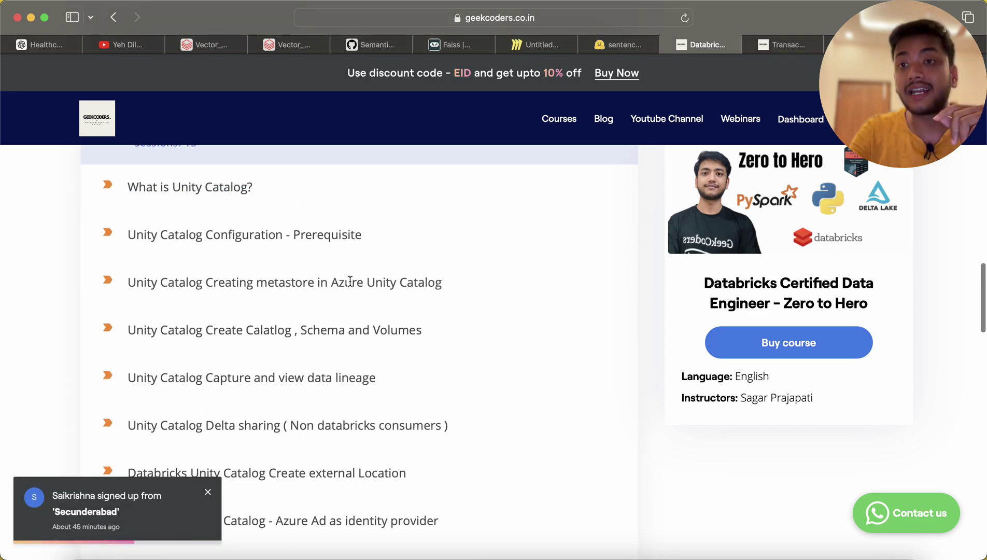
scroll(351, 282, "up", 1)
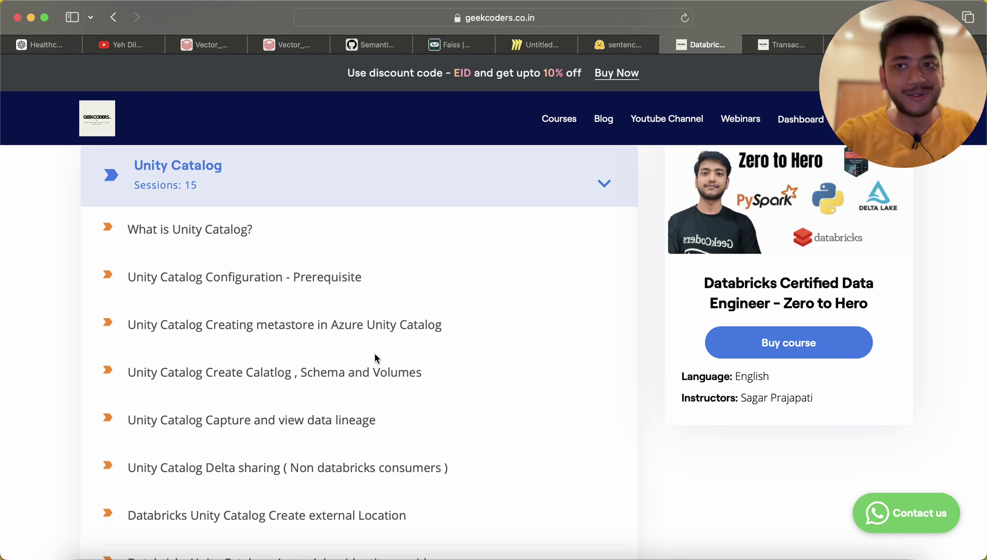
scroll(376, 359, "down", 2)
scroll(376, 358, "down", 5)
scroll(376, 358, "down", 5)
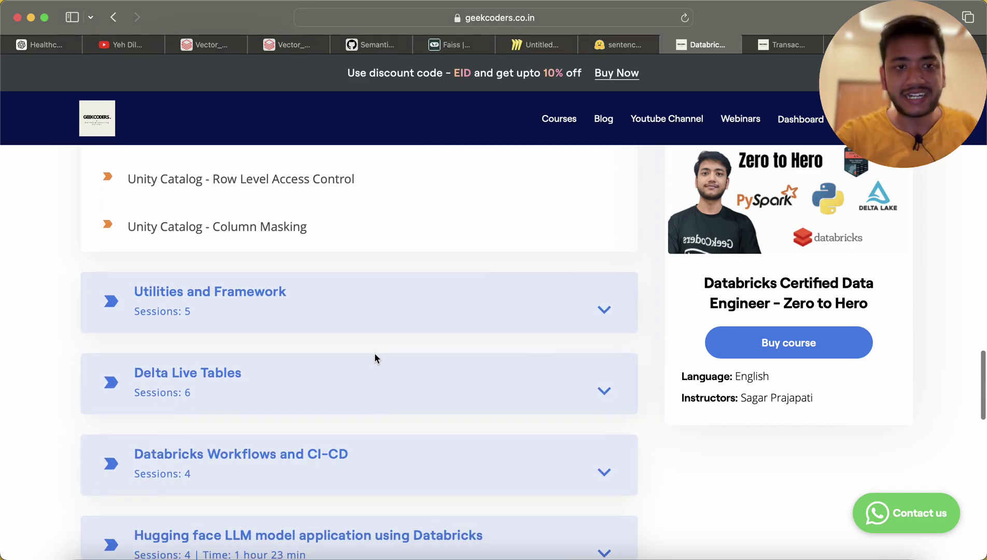
- Expand the 'Utilities and Framework' and 'Delta Live Tables' curriculum modules
left_click(402, 331)
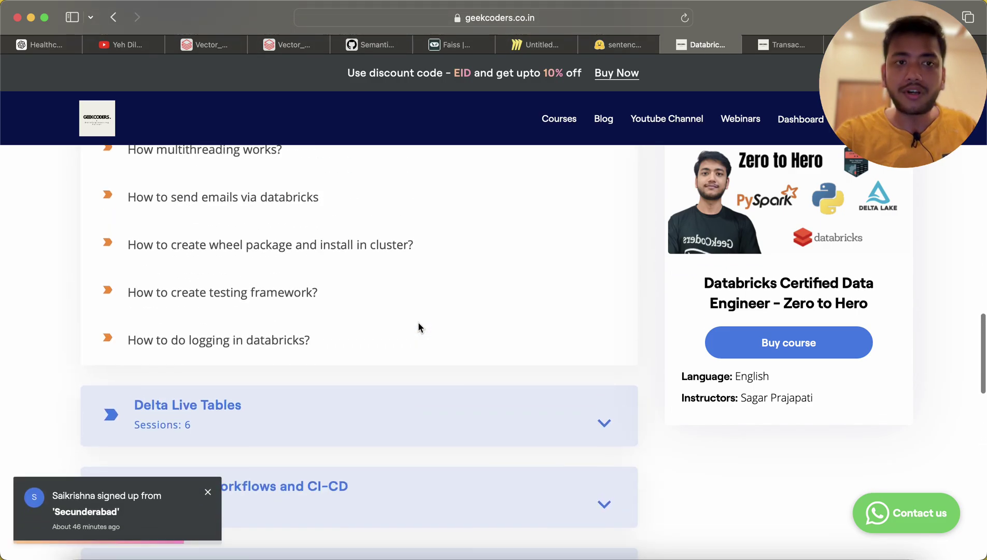
scroll(418, 327, "up", 2)
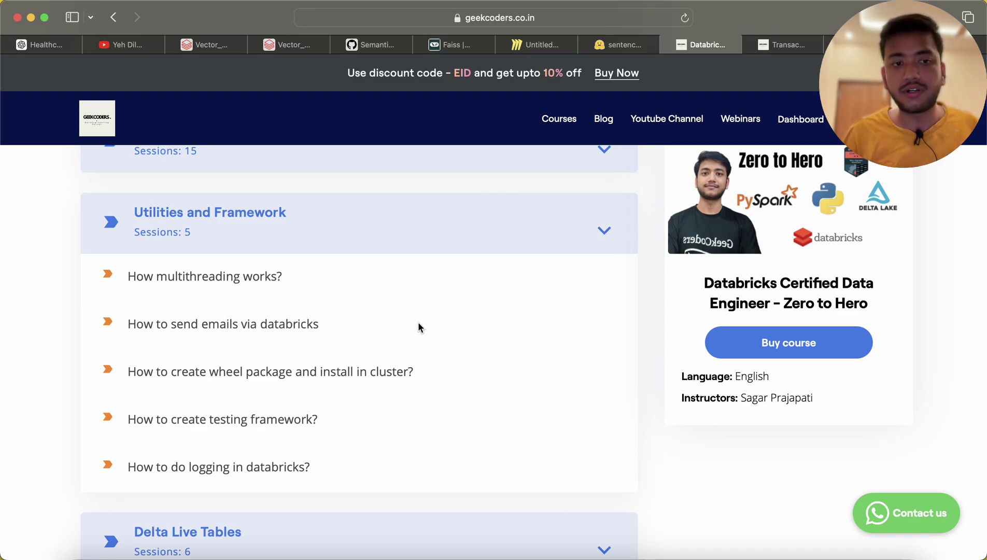
scroll(418, 323, "down", 2)
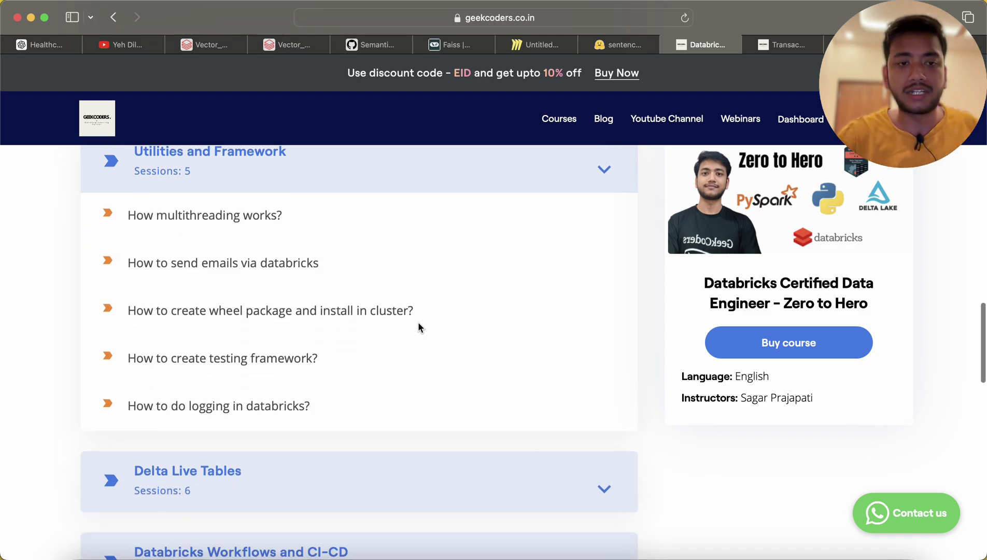
scroll(418, 323, "down", 3)
left_click(400, 365)
scroll(399, 365, "down", 5)
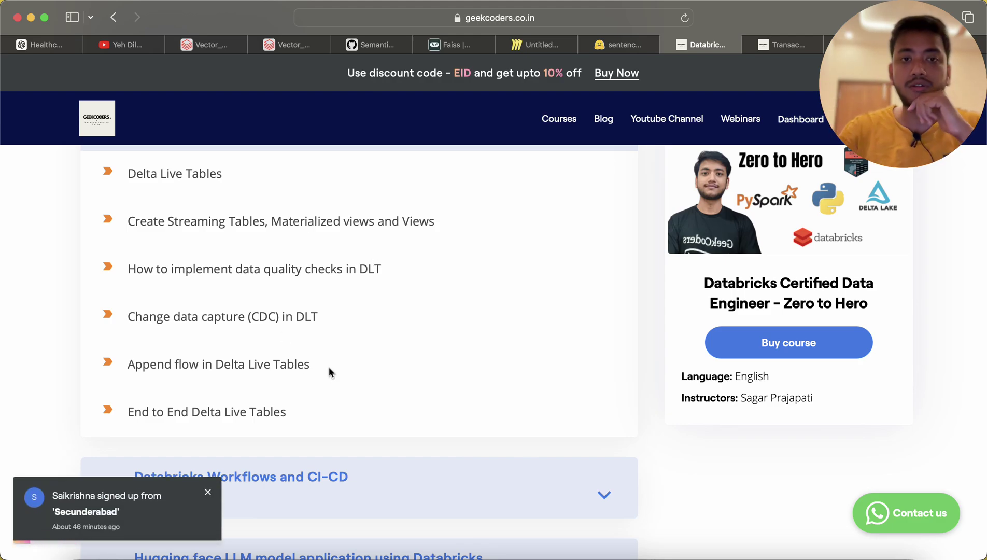
scroll(329, 371, "down", 2)
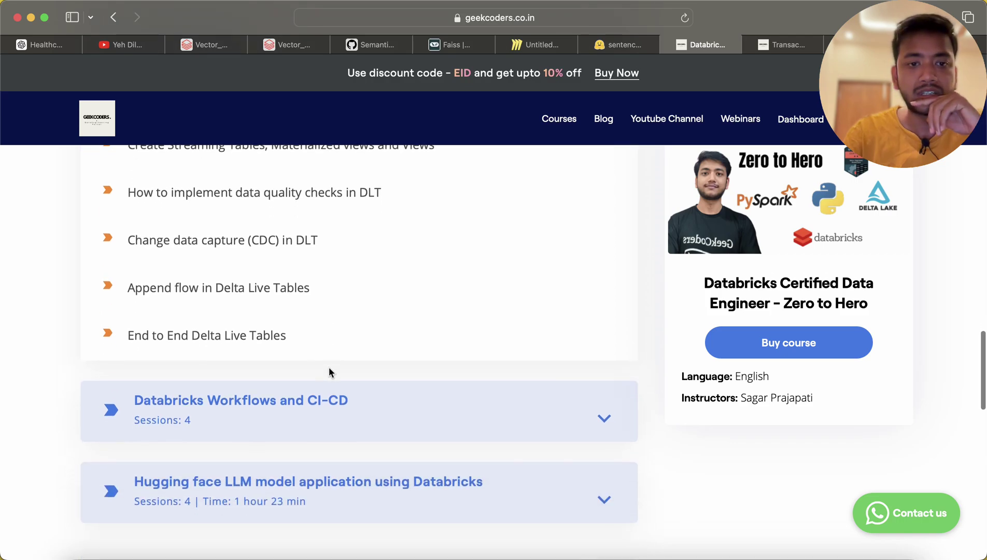
- Expand the 'Databricks Workflows and CI-CD' and 'Hugging face LLM model application' modules
left_click(313, 417)
scroll(400, 347, "down", 3)
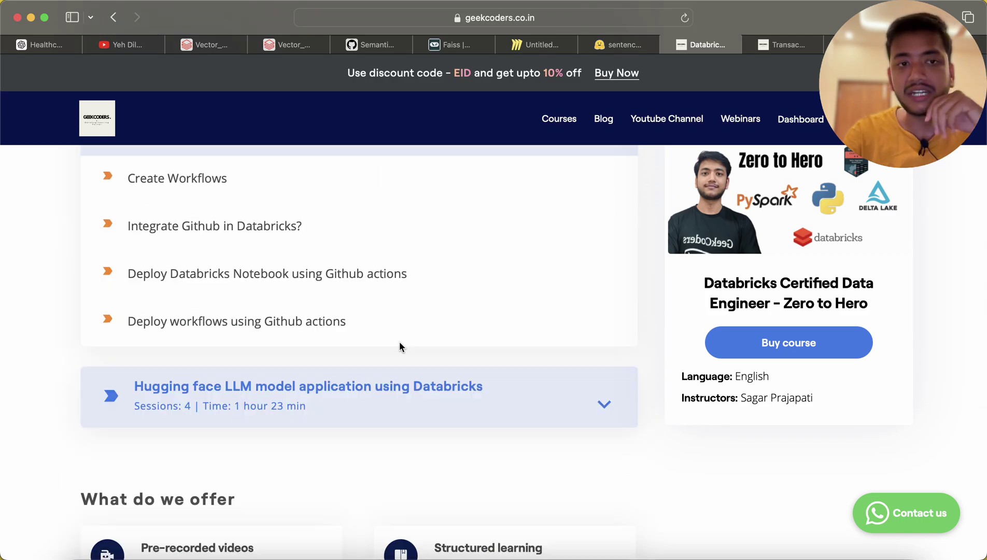
scroll(400, 347, "up", 2)
left_click(364, 489)
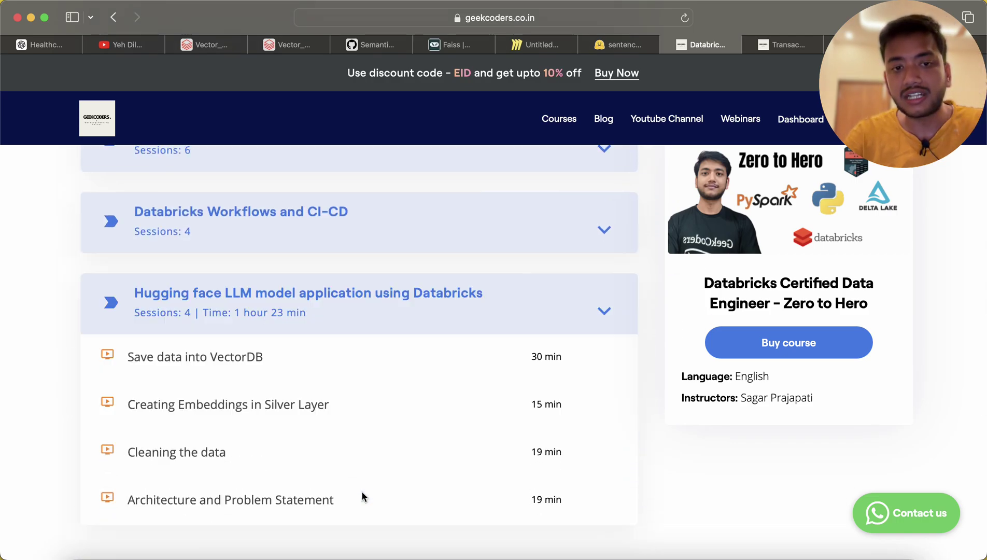
scroll(362, 492, "down", 1)
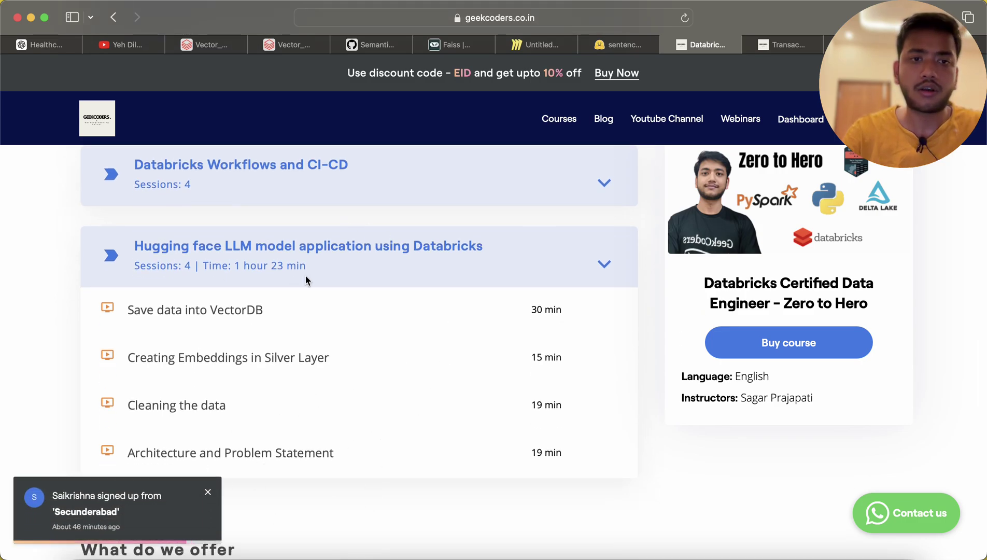
scroll(285, 429, "down", 1)
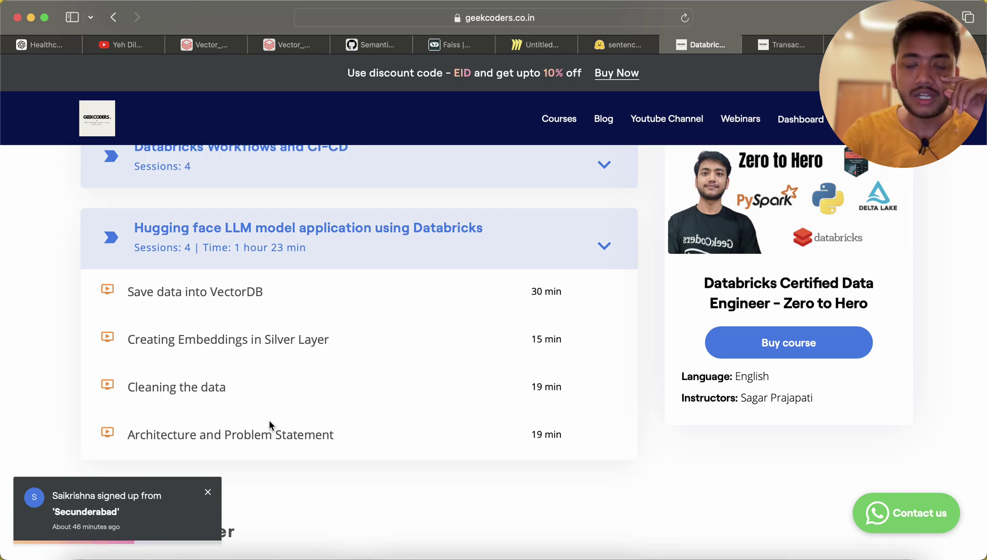
scroll(286, 385, "up", 3)
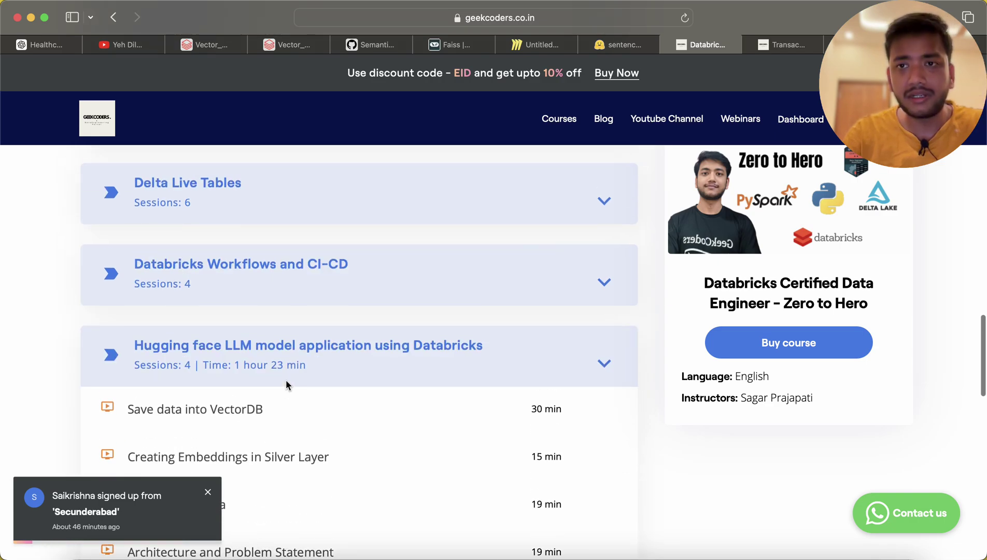
scroll(286, 386, "up", 4)
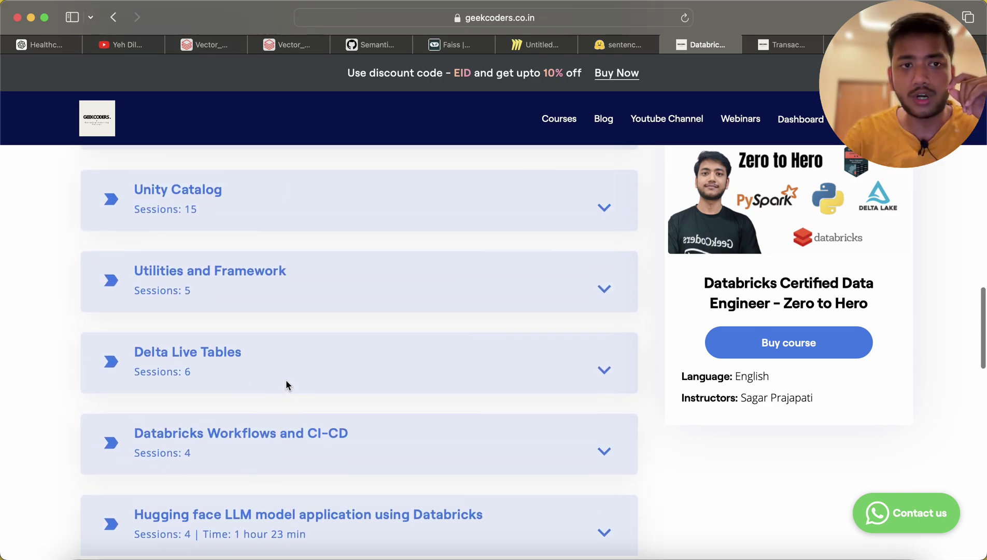
scroll(285, 383, "up", 3)
scroll(202, 401, "up", 1)
scroll(228, 408, "up", 3)
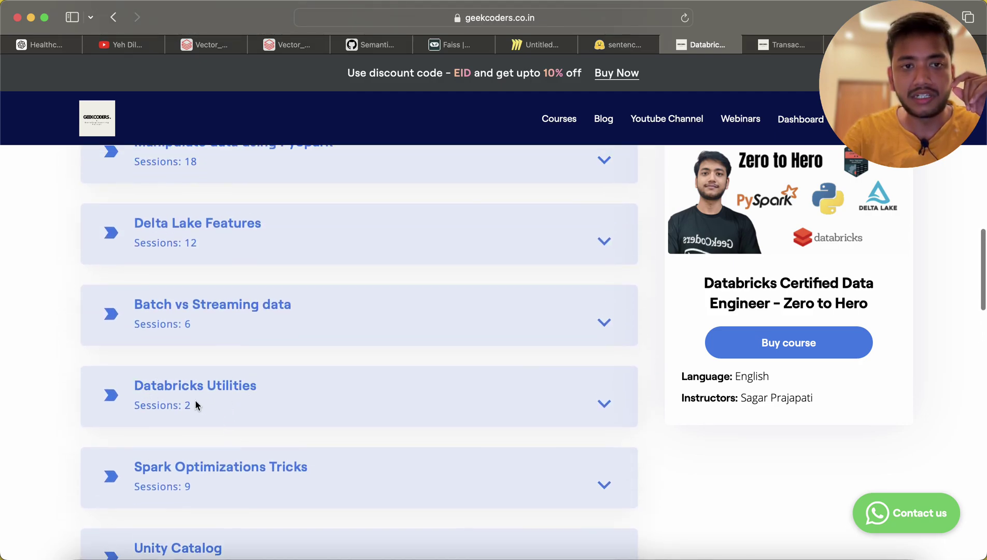
scroll(270, 405, "up", 1)
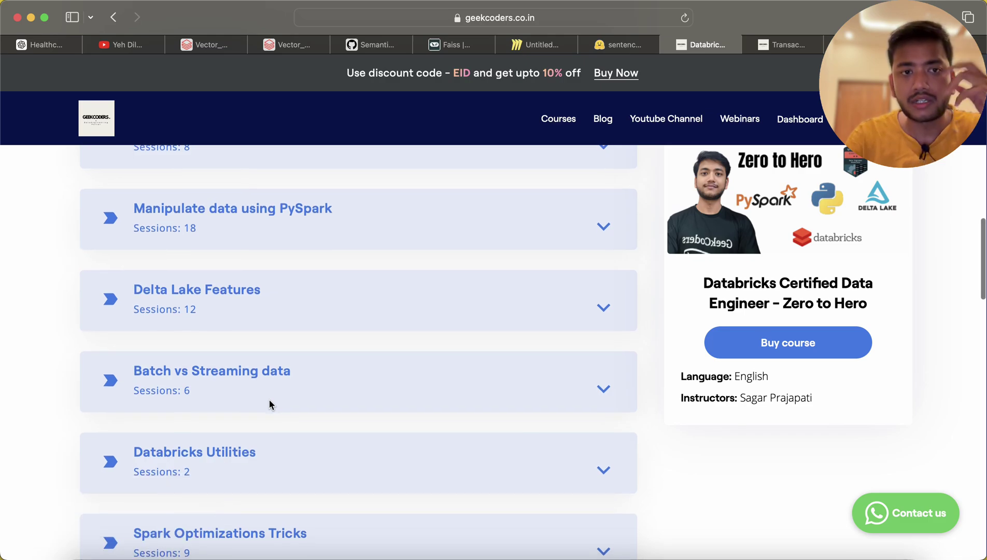
scroll(269, 399, "up", 1)
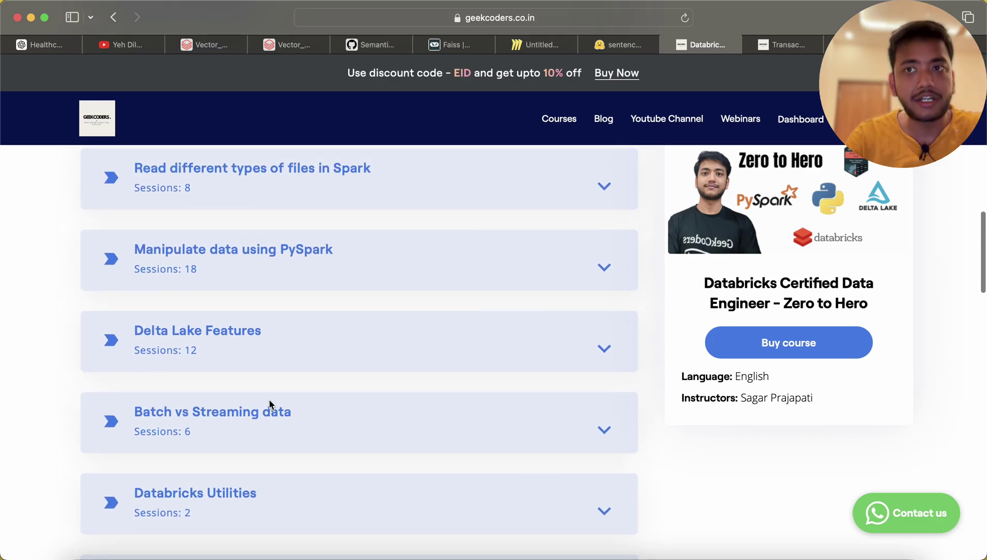
scroll(270, 403, "up", 2)
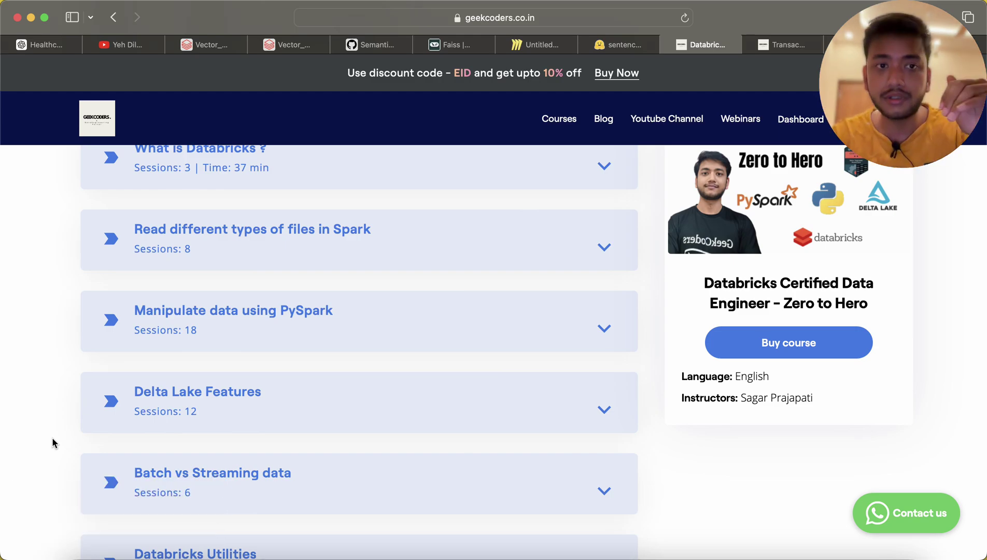
scroll(162, 382, "down", 5)
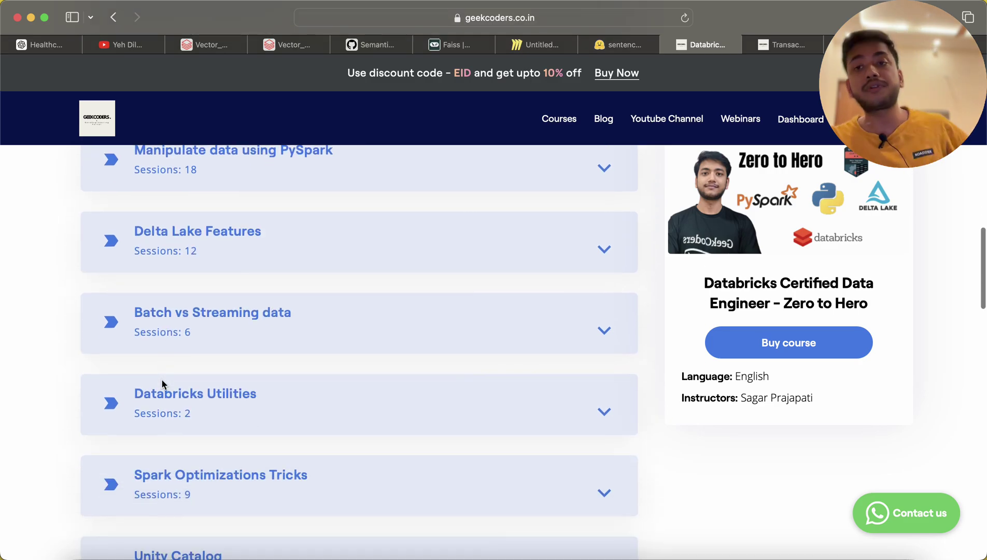
scroll(162, 383, "down", 1)
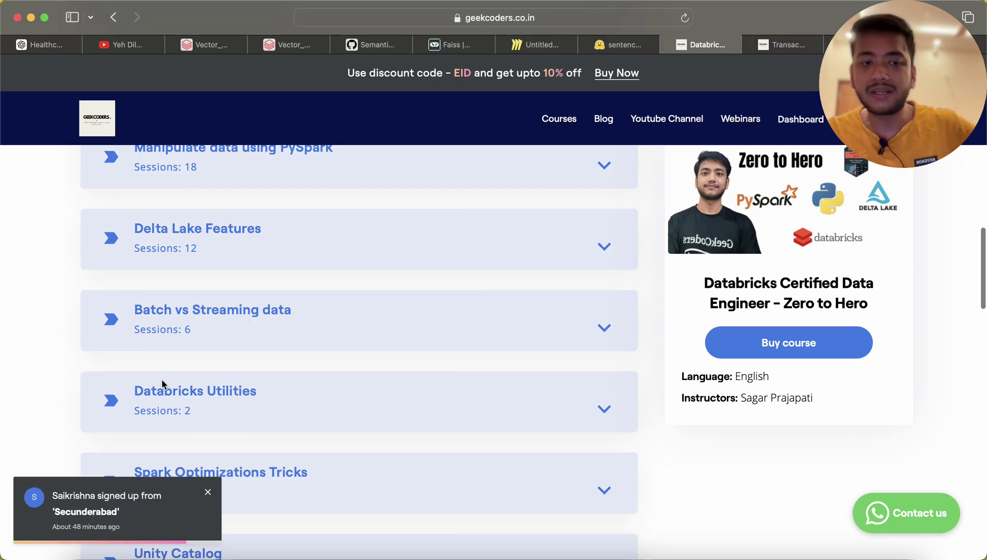
scroll(162, 383, "down", 1)
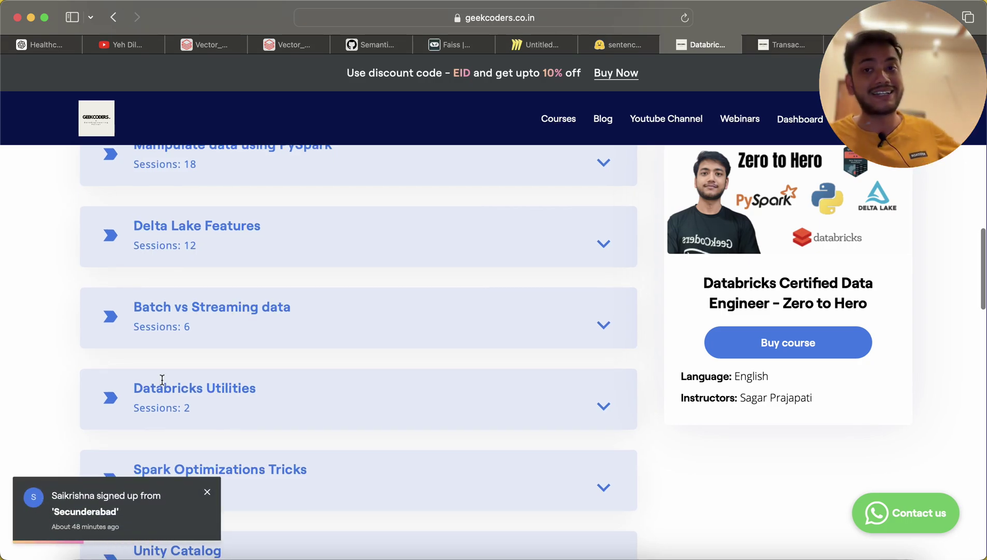
scroll(162, 380, "down", 1)
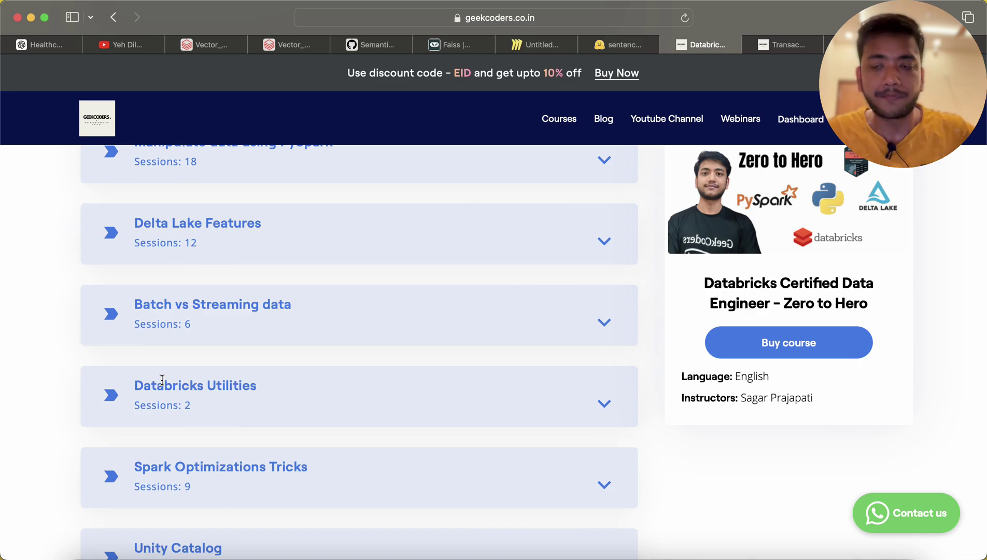
scroll(162, 379, "up", 5)
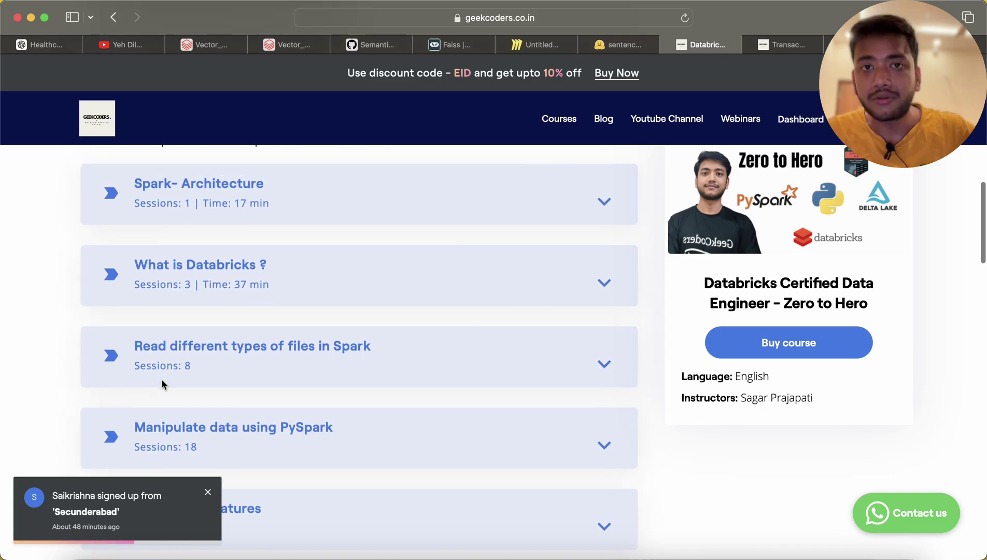